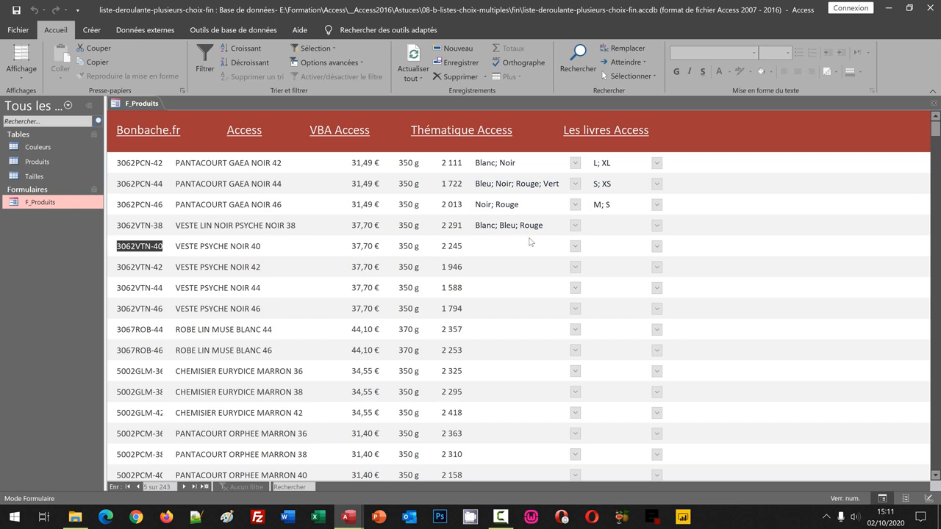
# - Assign the colours Blanc, Bleu and Noir to the VESTE PSYCHE NOIR 40 product in the F_Produits form
pyautogui.click(576, 247)
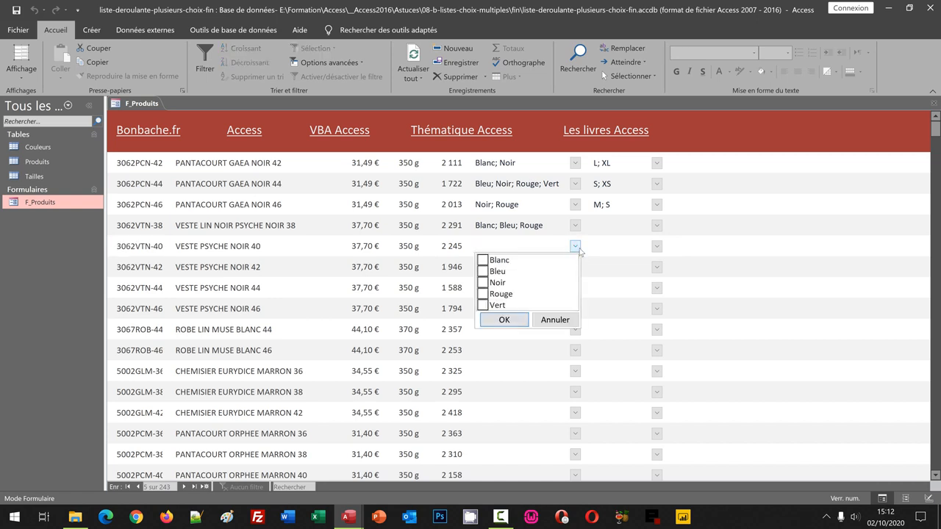
pyautogui.click(483, 284)
pyautogui.click(483, 271)
pyautogui.click(482, 260)
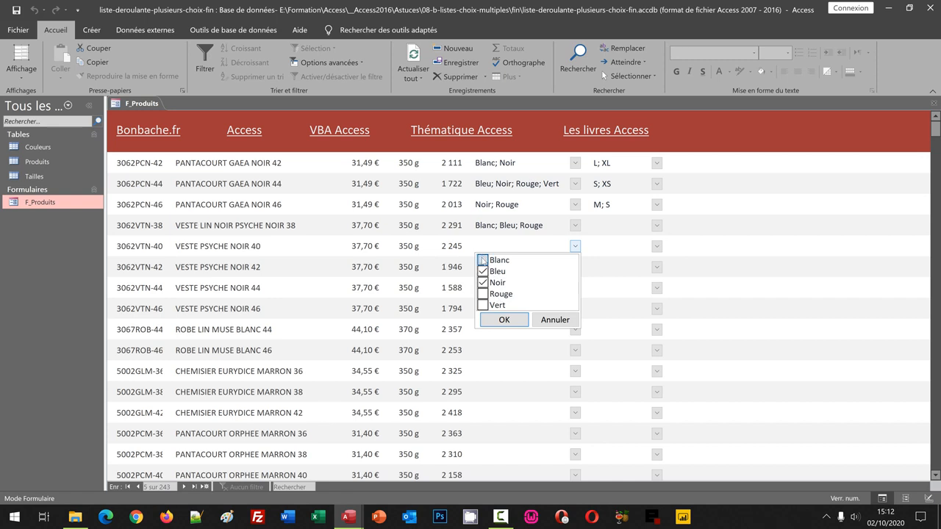
pyautogui.click(501, 320)
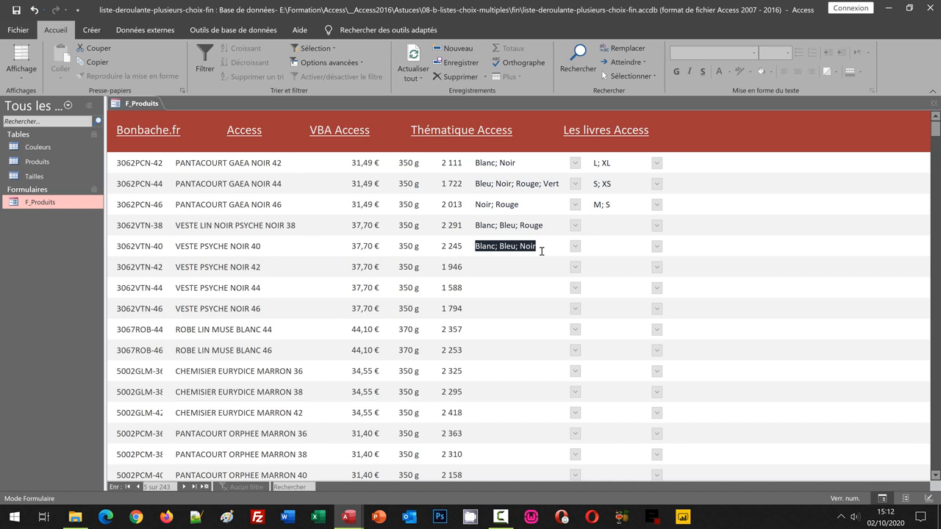
# - Assign the sizes L, M and S to the VESTE PSYCHE NOIR 40 product
pyautogui.click(657, 247)
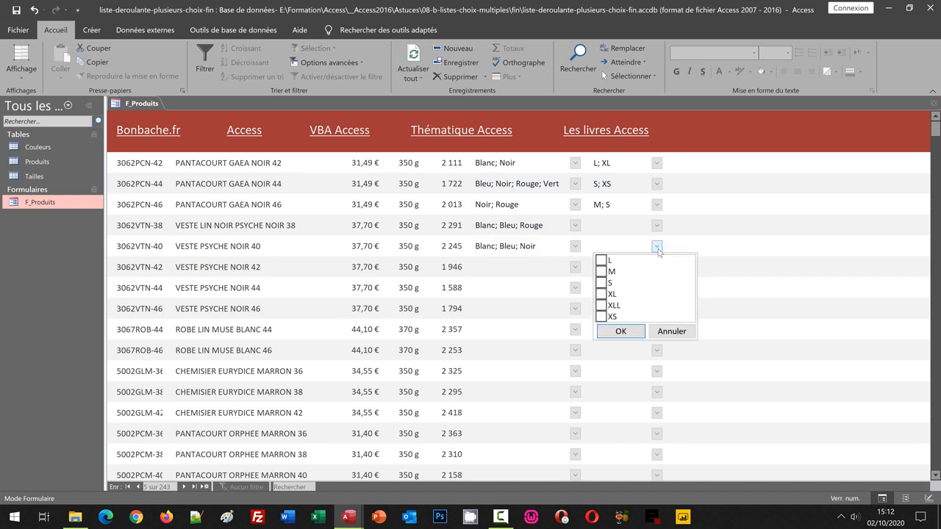
pyautogui.click(600, 271)
pyautogui.click(601, 260)
pyautogui.click(602, 282)
pyautogui.click(620, 331)
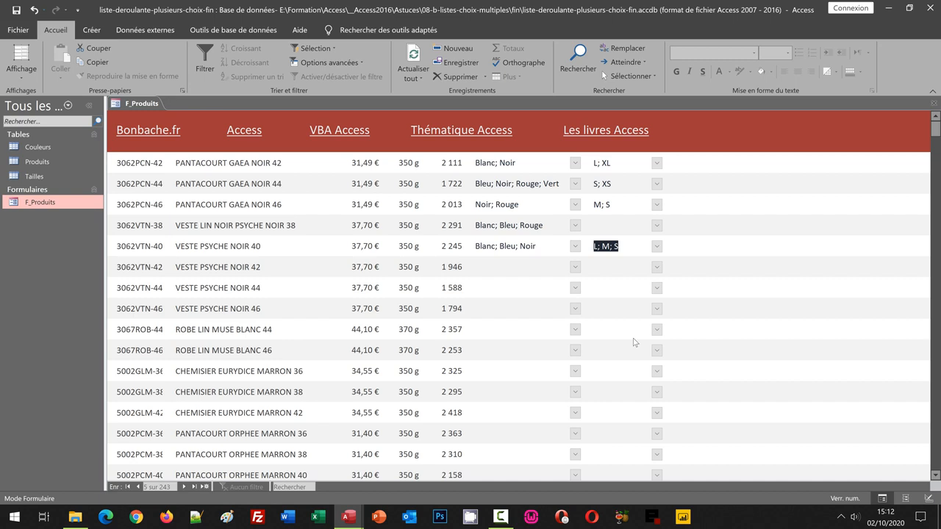
# - Switch to the liste-deroulante-plusieurs-choix database, examine the records of the Tailles table and close it
pyautogui.moveTo(355, 520)
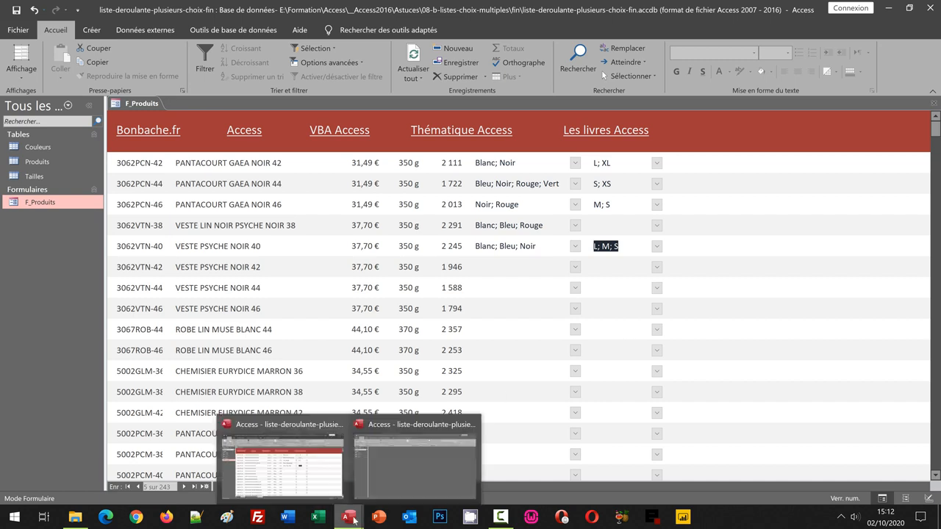
pyautogui.click(395, 475)
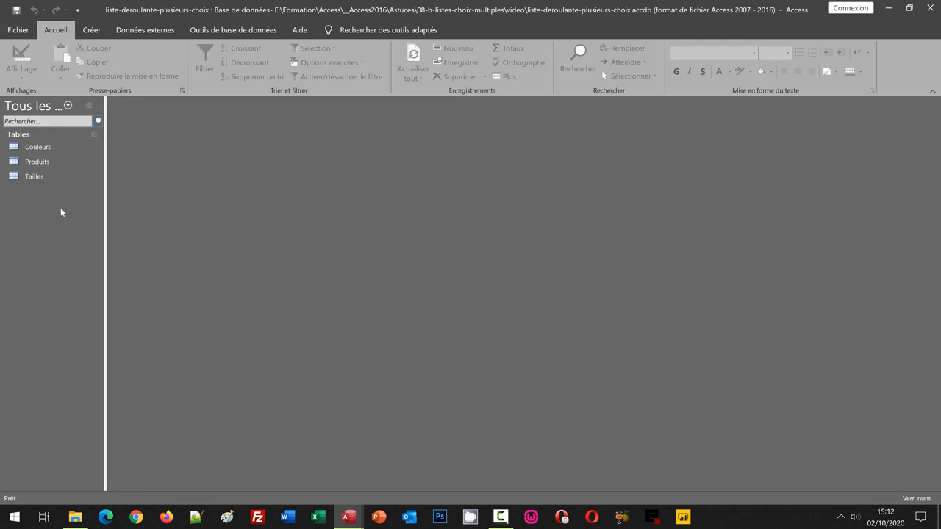
pyautogui.click(40, 149)
pyautogui.click(35, 176)
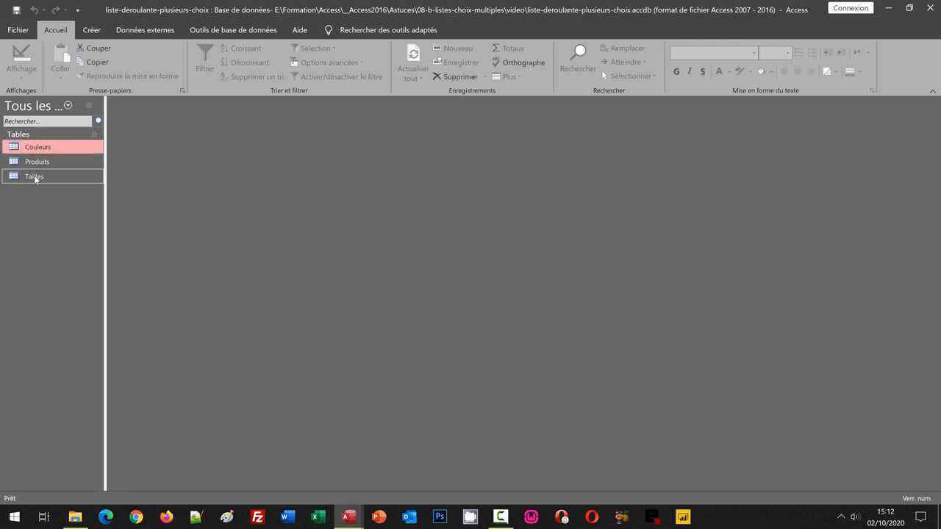
pyautogui.click(35, 178)
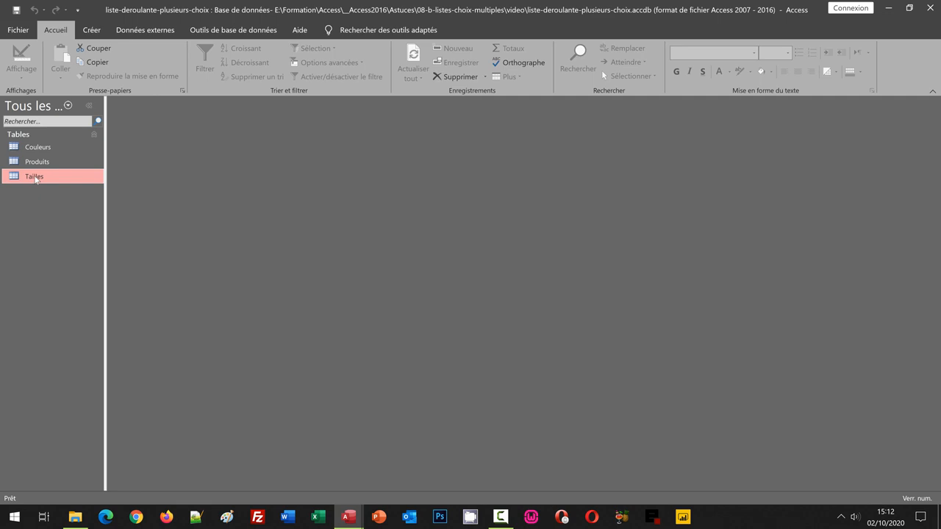
pyautogui.doubleClick(34, 177)
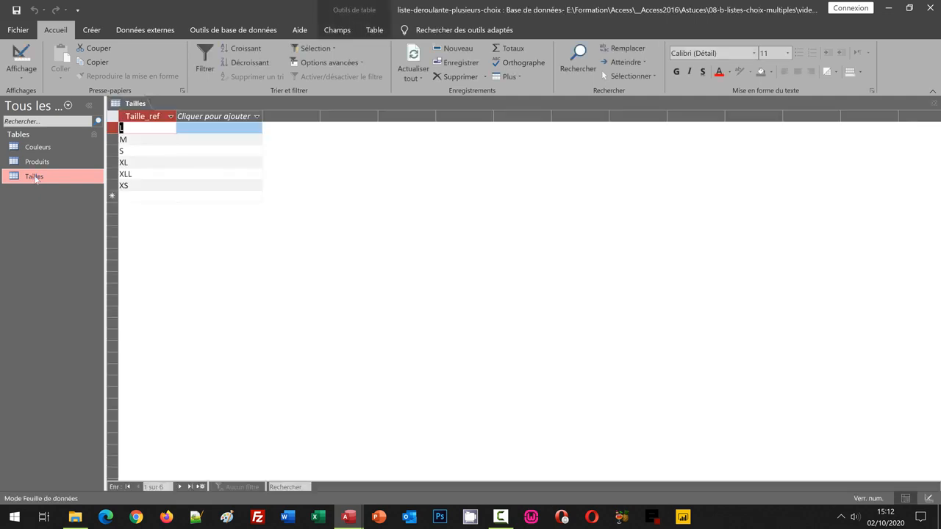
pyautogui.click(934, 104)
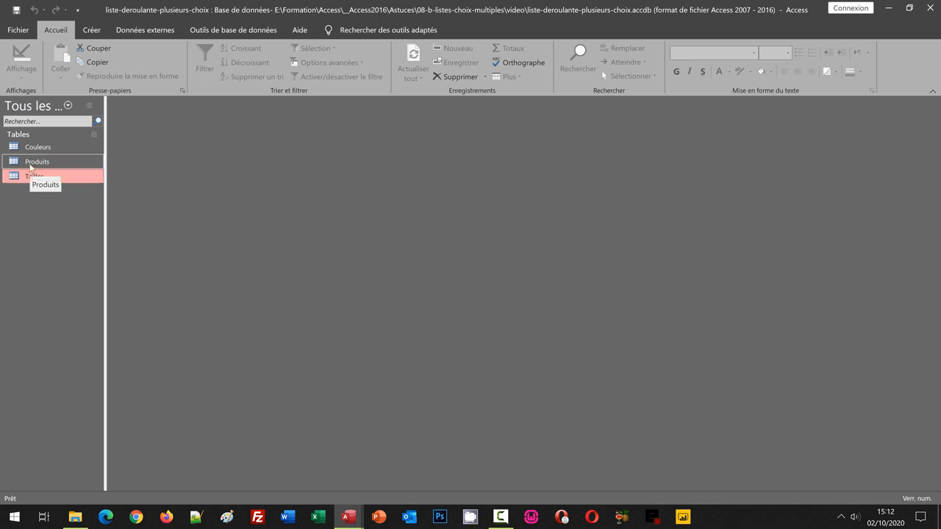
# - Open the Produits table and display it in Design view
pyautogui.doubleClick(30, 167)
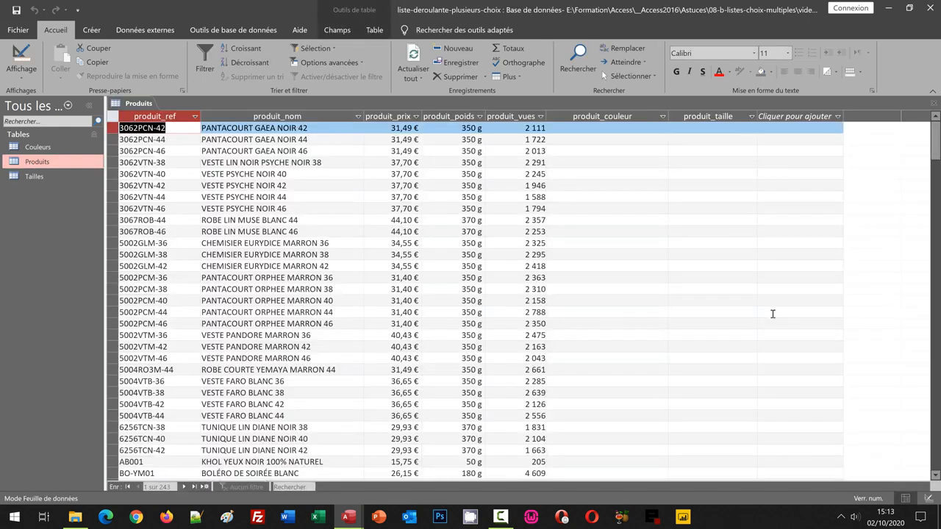
pyautogui.click(587, 131)
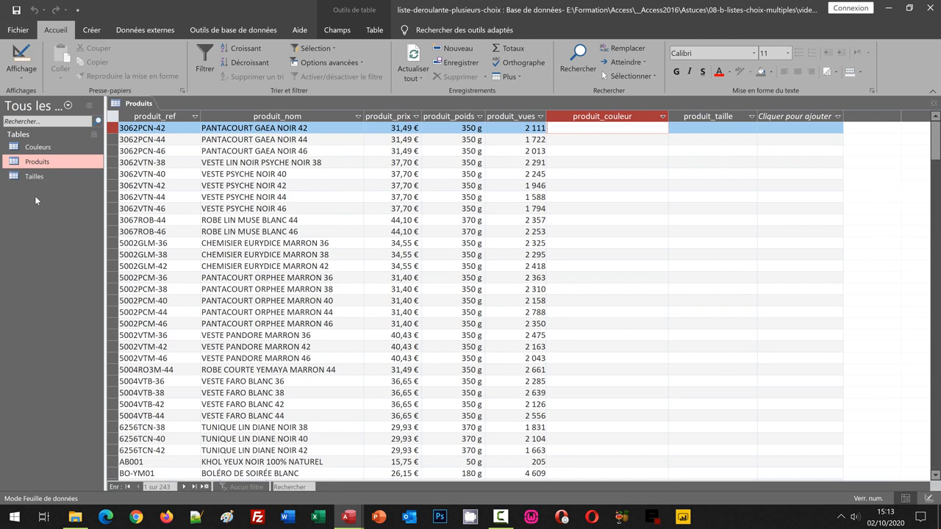
pyautogui.click(22, 56)
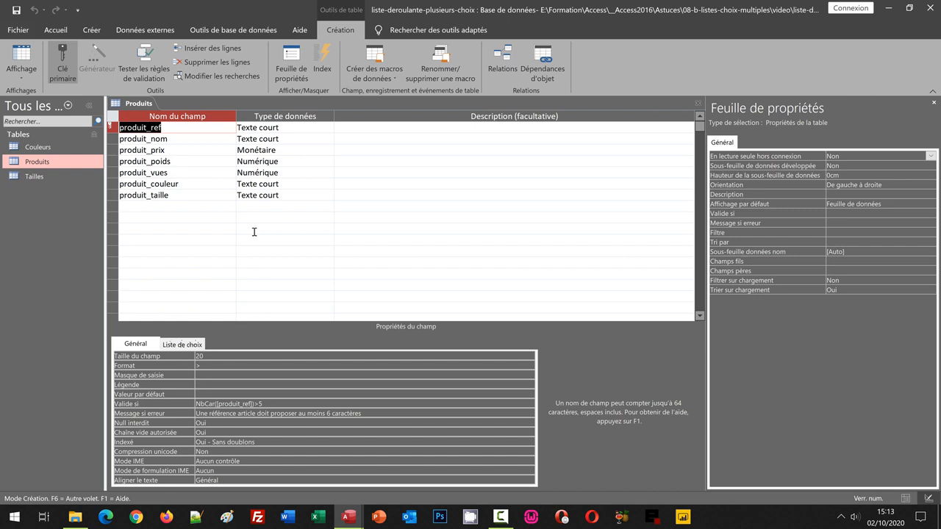
# - Set the display control of the produit_couleur field to Zone de liste déroulante
pyautogui.click(172, 184)
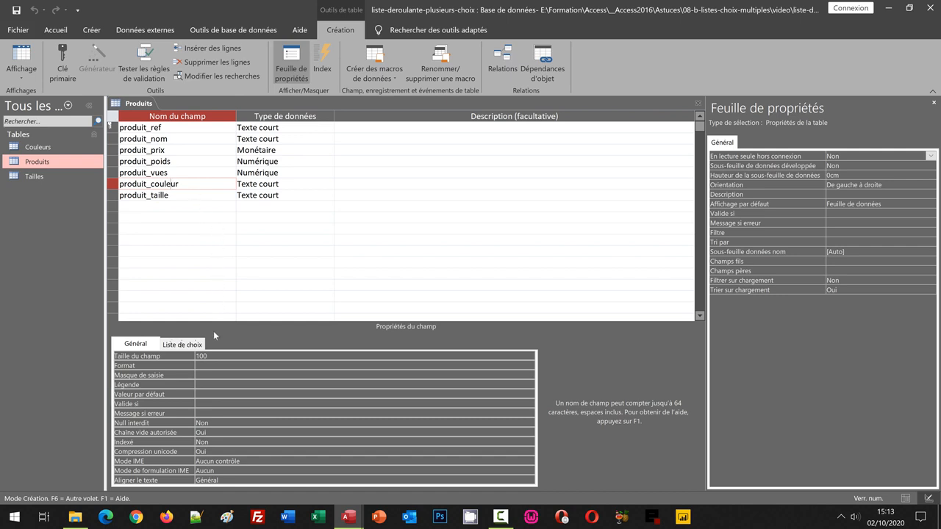
pyautogui.click(199, 346)
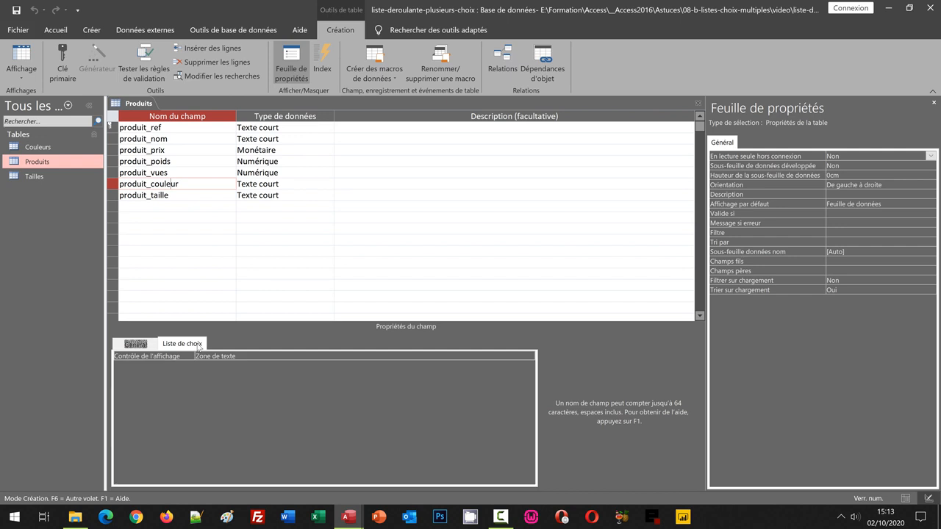
pyautogui.click(529, 357)
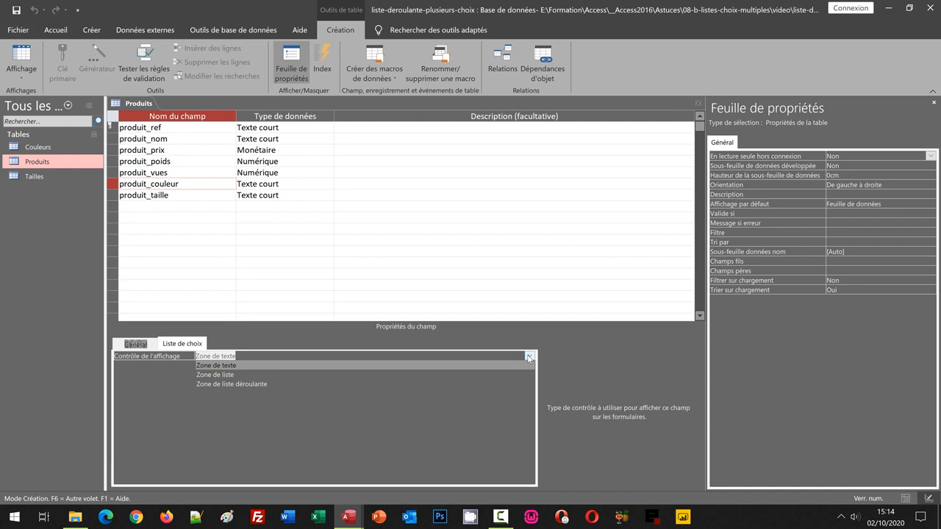
pyautogui.click(249, 384)
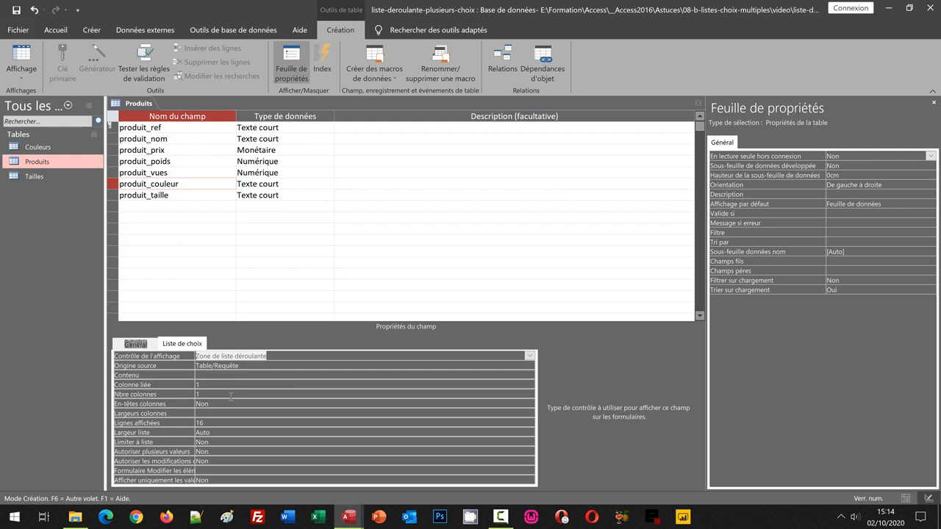
# - Use the Couleurs table as the list content of produit_couleur and allow multiple values, accepting the change
pyautogui.click(211, 375)
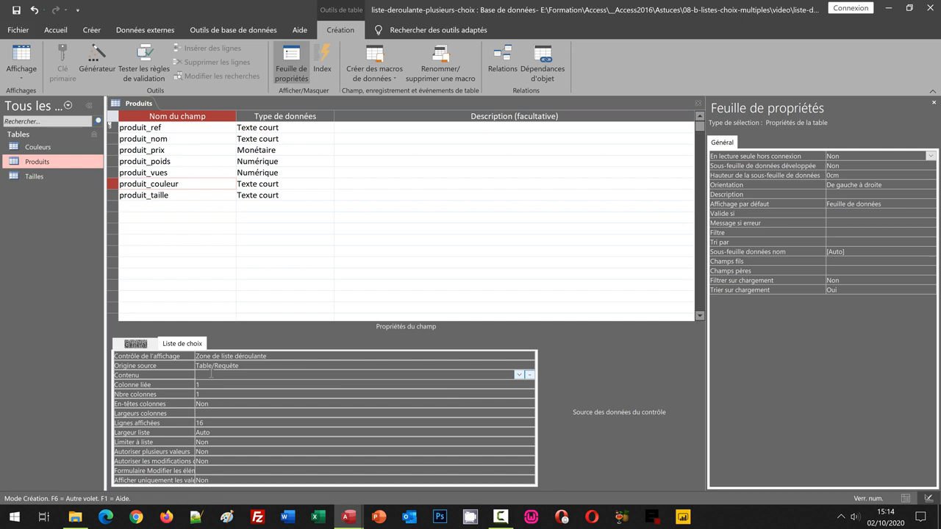
pyautogui.click(517, 375)
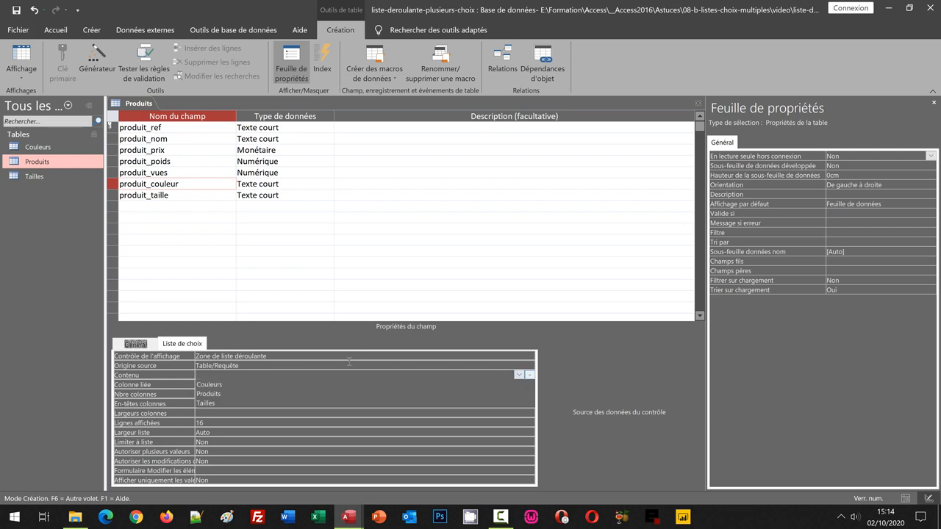
pyautogui.click(219, 385)
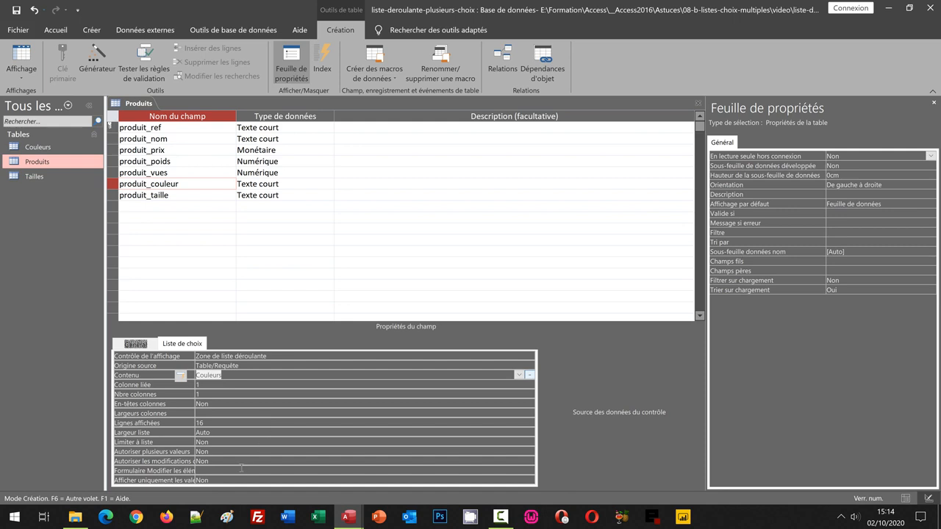
pyautogui.doubleClick(209, 450)
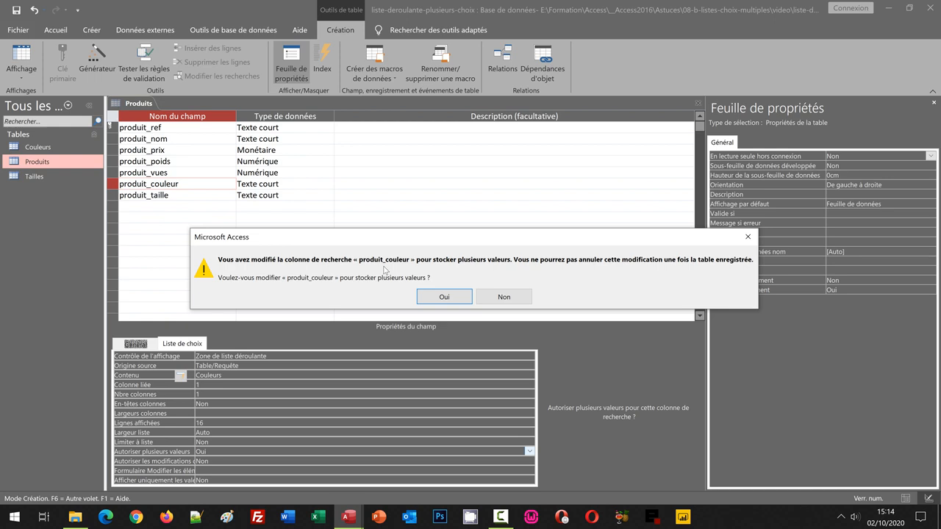
pyautogui.click(457, 299)
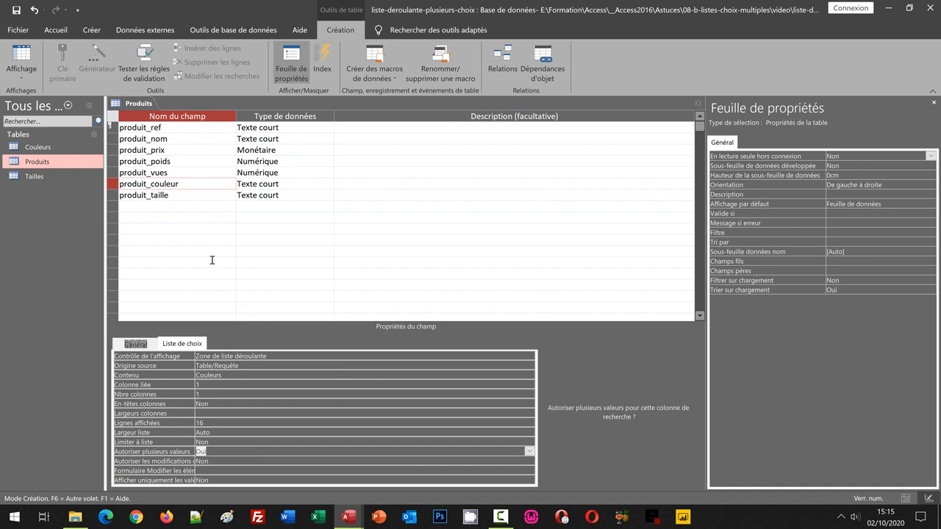
# - Set the display control of the produit_taille field to Zone de liste déroulante
pyautogui.click(170, 197)
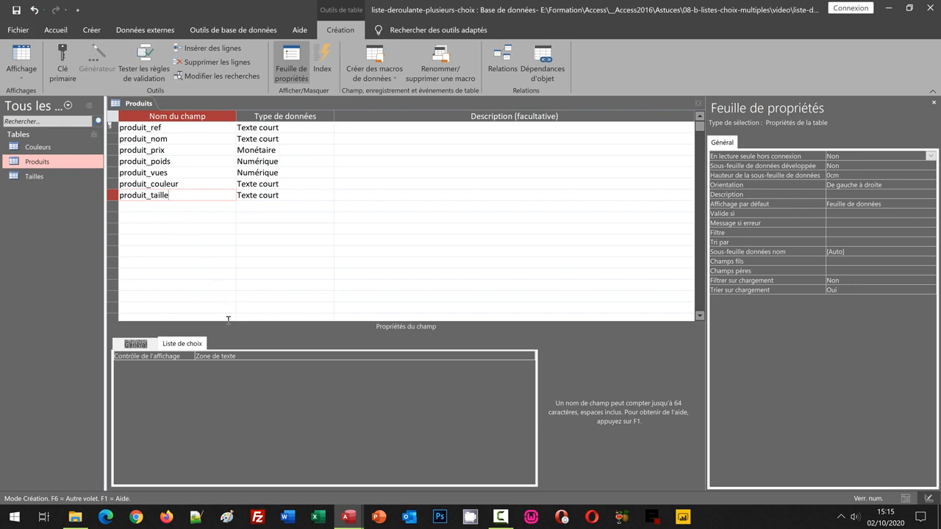
pyautogui.click(529, 356)
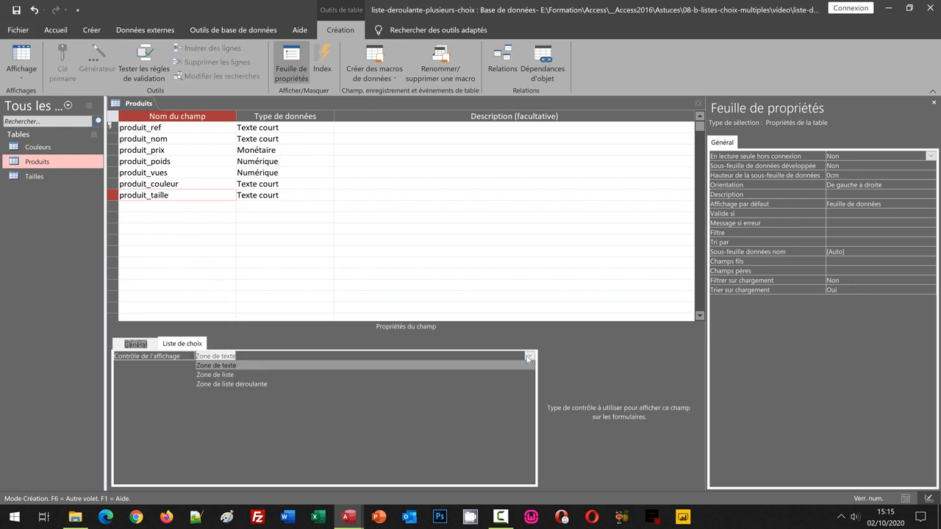
pyautogui.click(253, 382)
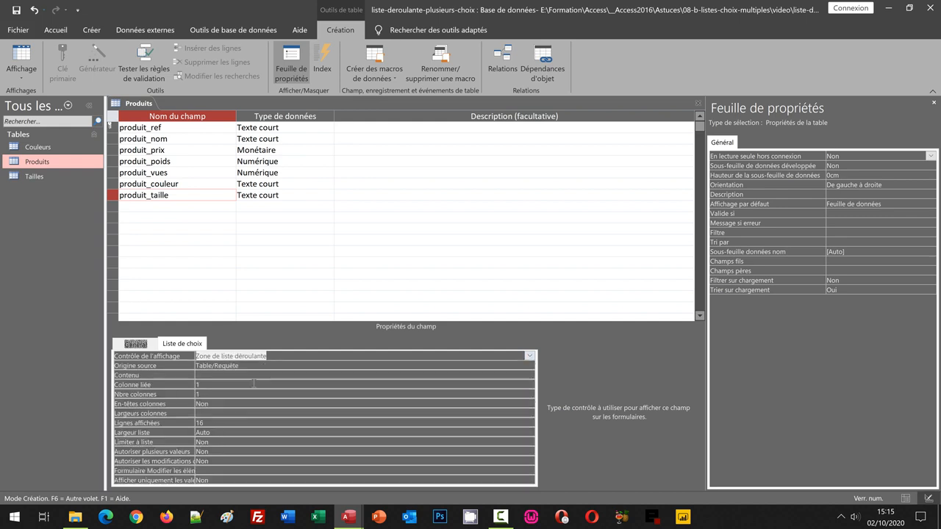
# - Use the Tailles table as the list content of produit_taille and allow multiple values, accepting the change
pyautogui.click(237, 375)
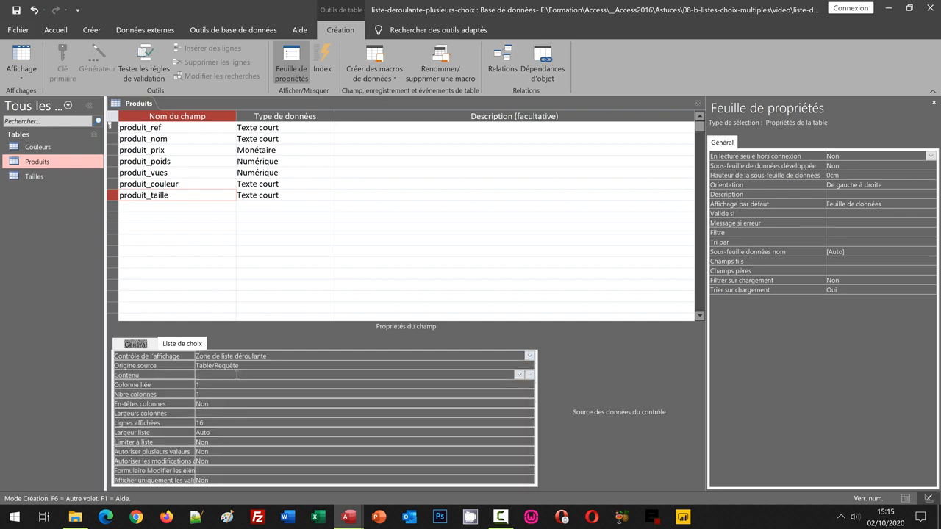
pyautogui.click(521, 375)
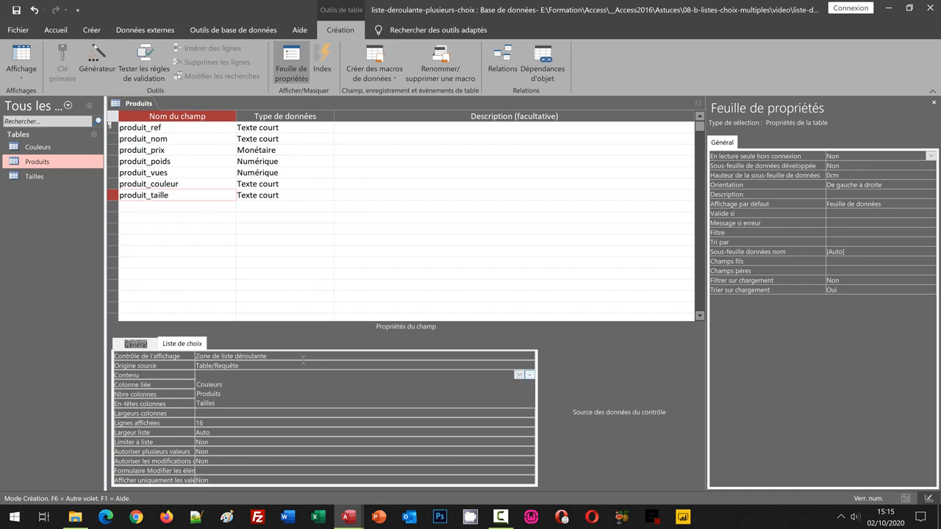
pyautogui.click(209, 402)
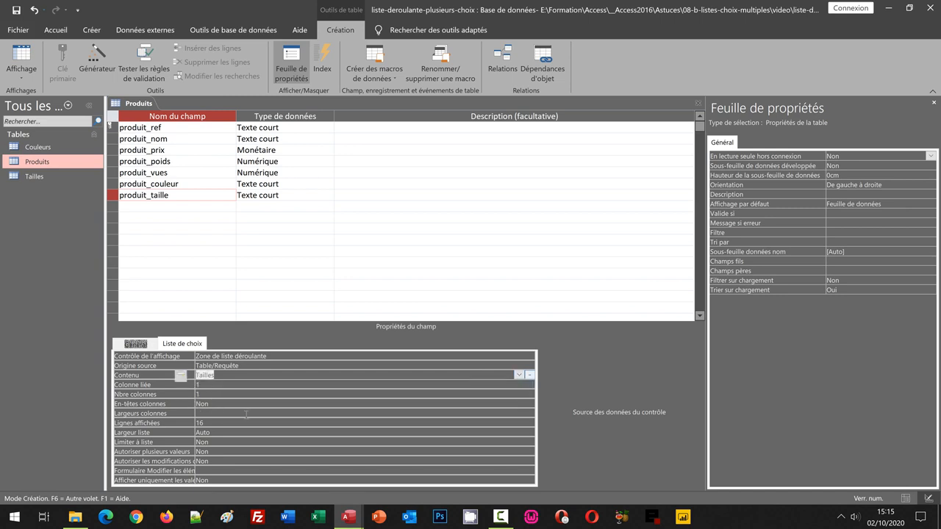
pyautogui.doubleClick(215, 452)
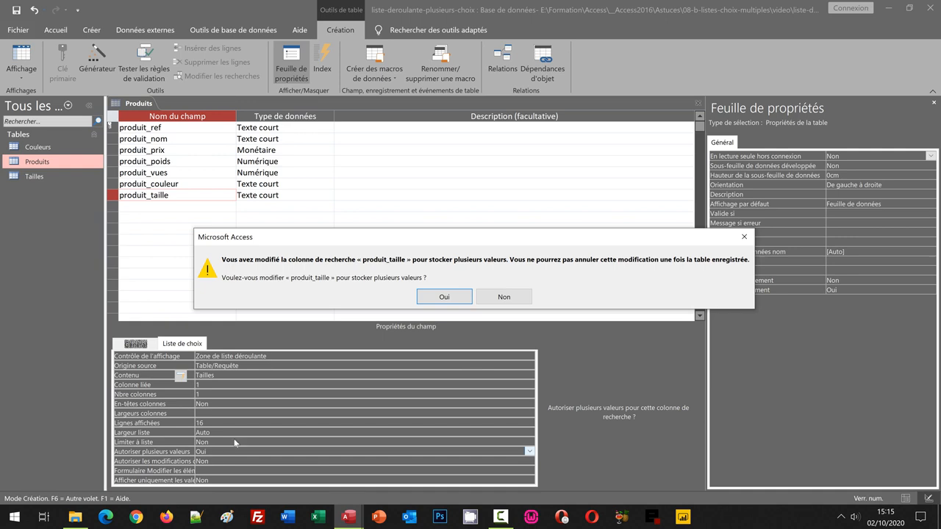
pyautogui.click(441, 298)
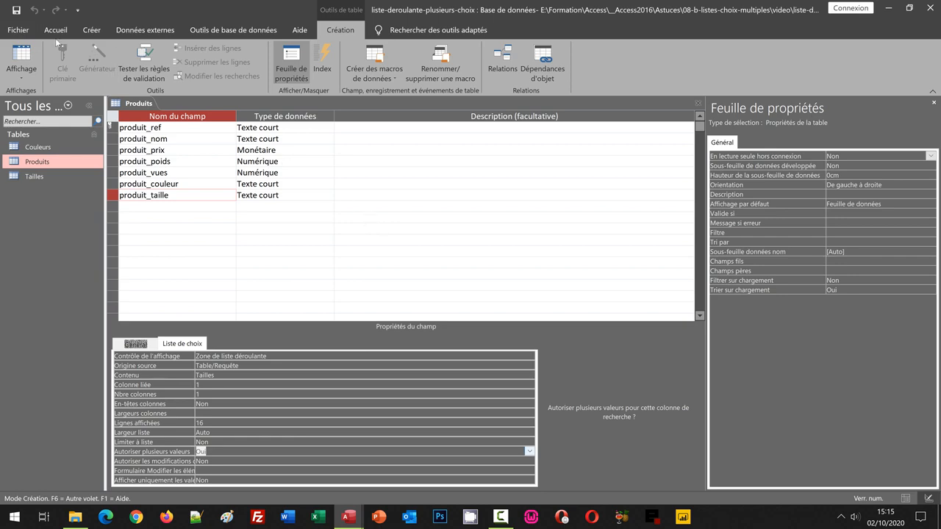
# - Return the Produits table to Datasheet view and check the produit_couleur and produit_taille choice lists of the first product
pyautogui.click(24, 60)
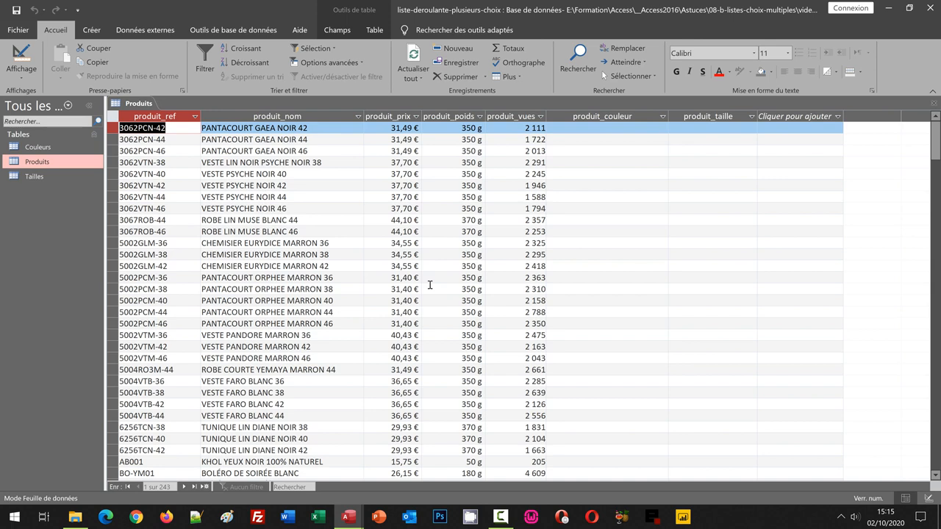
pyautogui.click(661, 129)
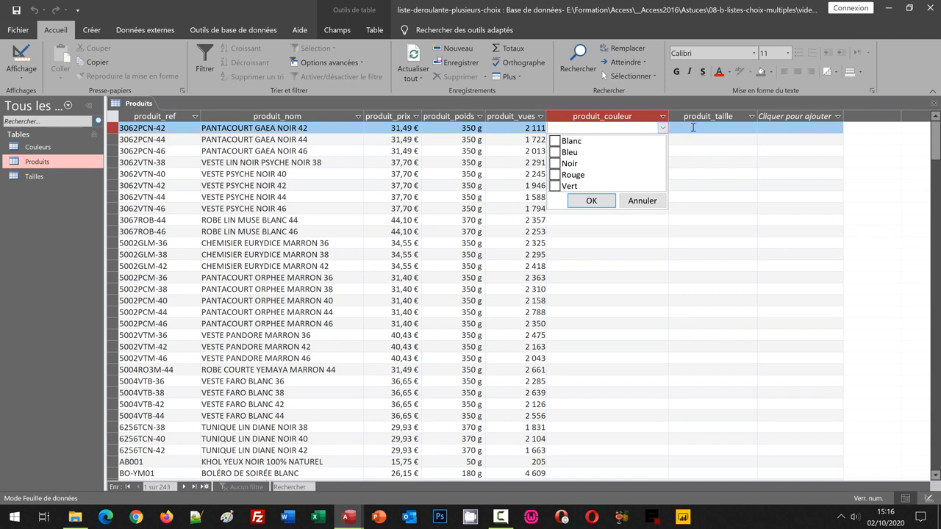
pyautogui.click(694, 129)
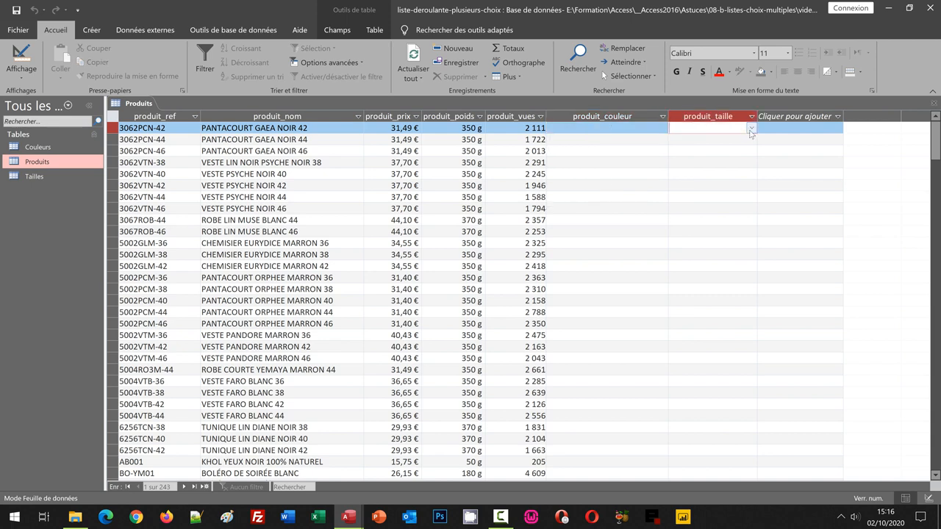
pyautogui.click(750, 129)
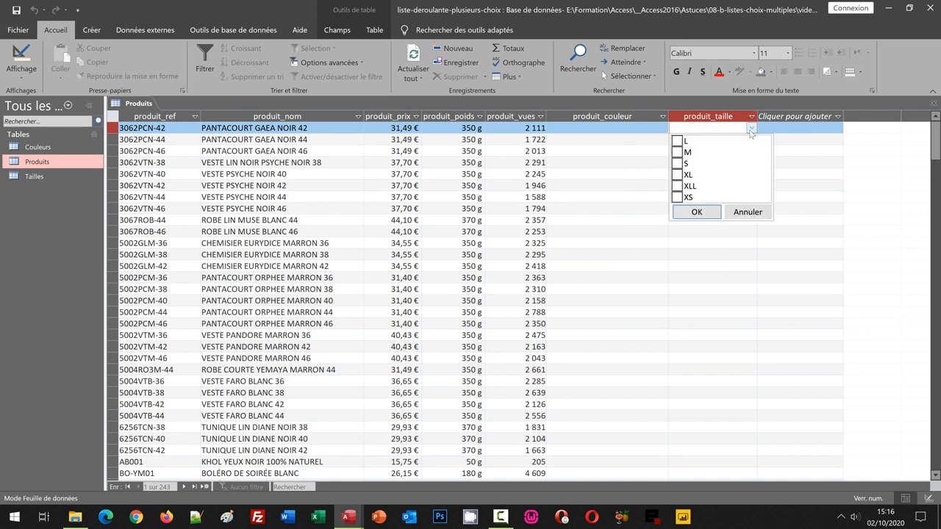
# - Assign the sizes L and S to the first product, PANTACOURT GAEA NOIR 42, in produit_taille
pyautogui.click(677, 163)
pyautogui.click(677, 140)
pyautogui.click(697, 212)
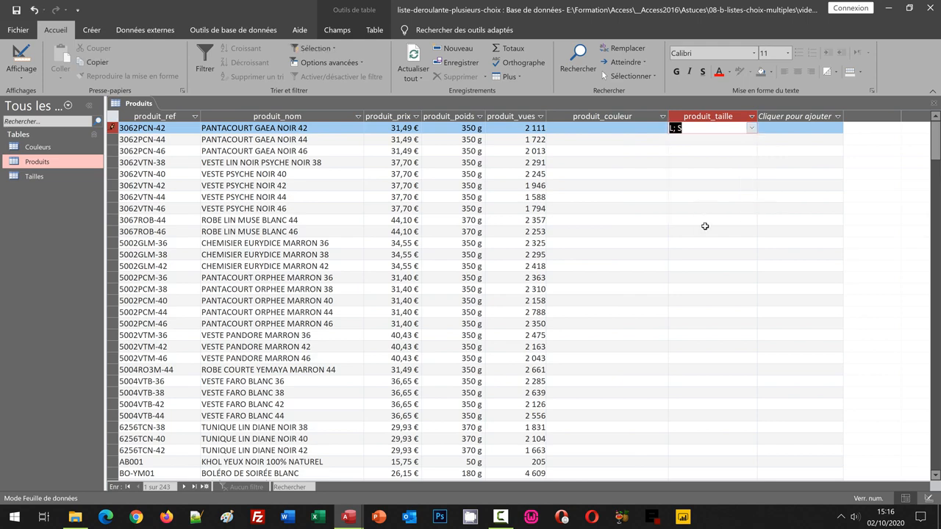
# - Assign the colours Bleu, Noir and Rouge to PANTACOURT GAEA NOIR 44 in produit_couleur
pyautogui.click(649, 140)
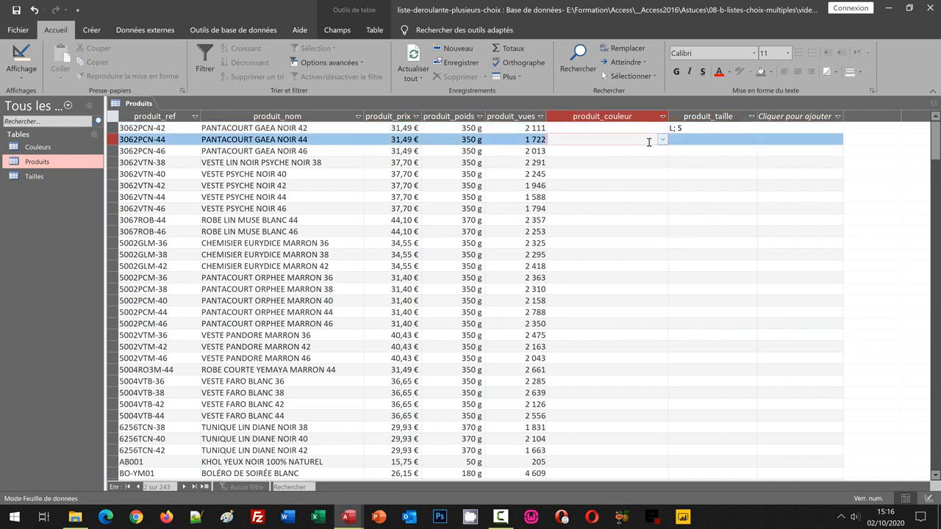
pyautogui.click(662, 140)
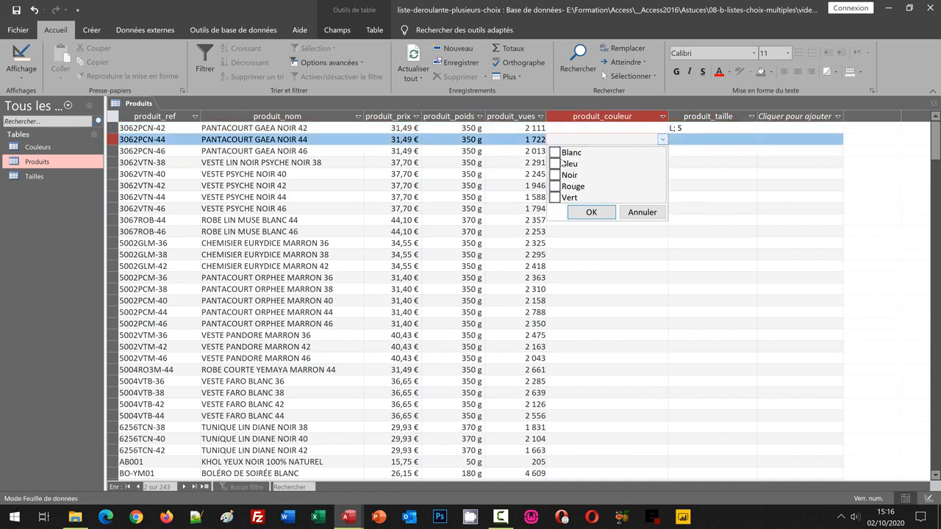
pyautogui.click(555, 163)
pyautogui.click(555, 175)
pyautogui.click(556, 187)
pyautogui.click(591, 213)
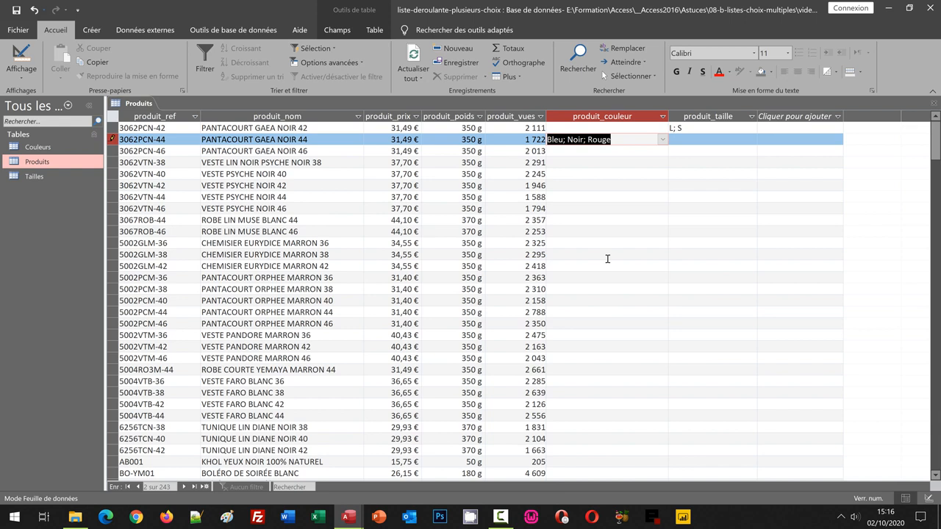
# - Close the Produits table and start a Form Wizard form that includes all fields of the Produits table
pyautogui.click(45, 158)
pyautogui.click(933, 103)
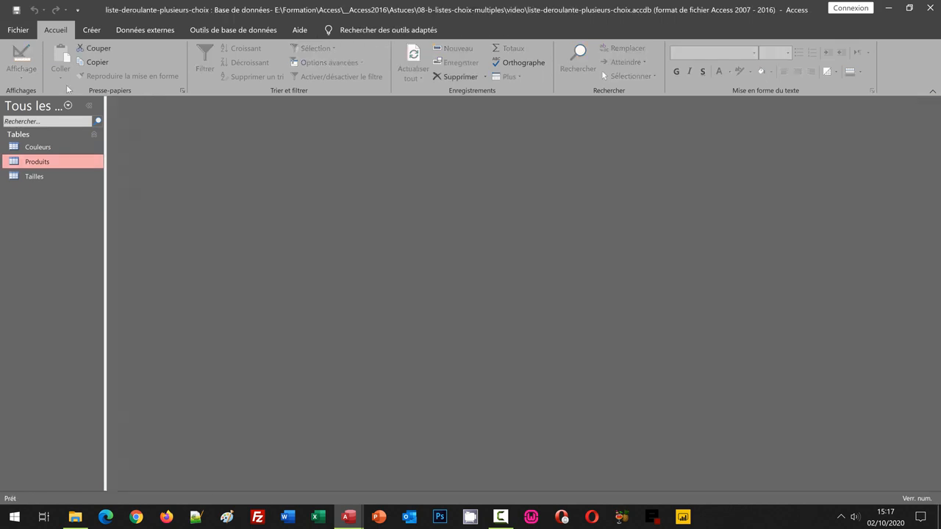
pyautogui.click(91, 33)
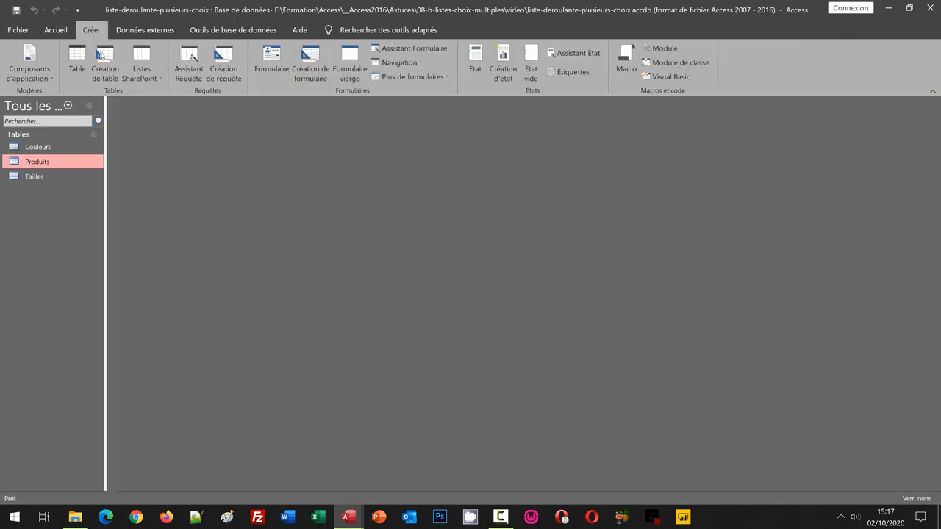
pyautogui.click(403, 51)
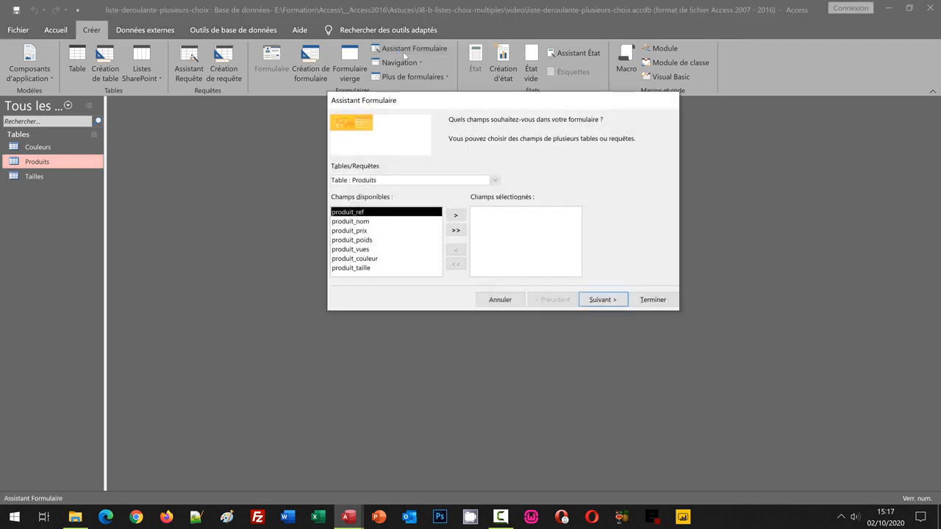
pyautogui.click(456, 230)
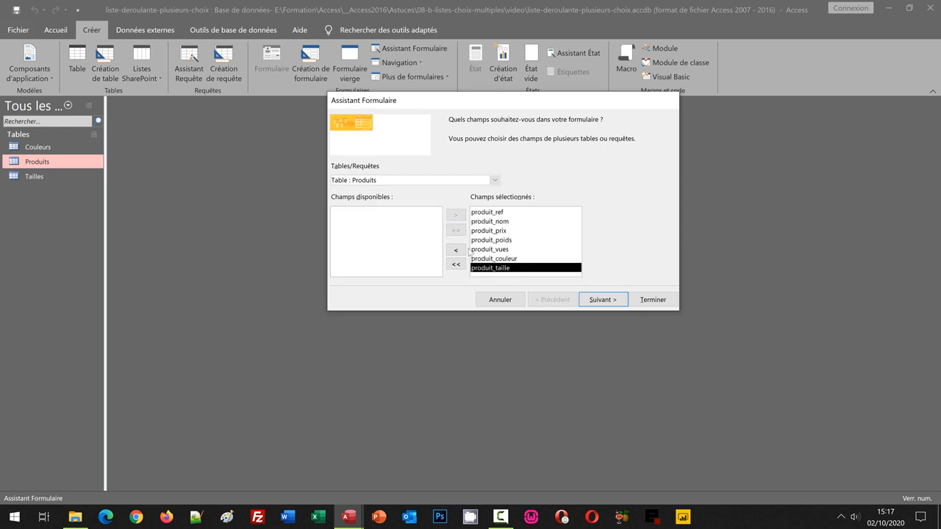
# - Give the form the Tabulaire layout and the title F_Produits, and finish the wizard with the form opened for data entry
pyautogui.click(600, 300)
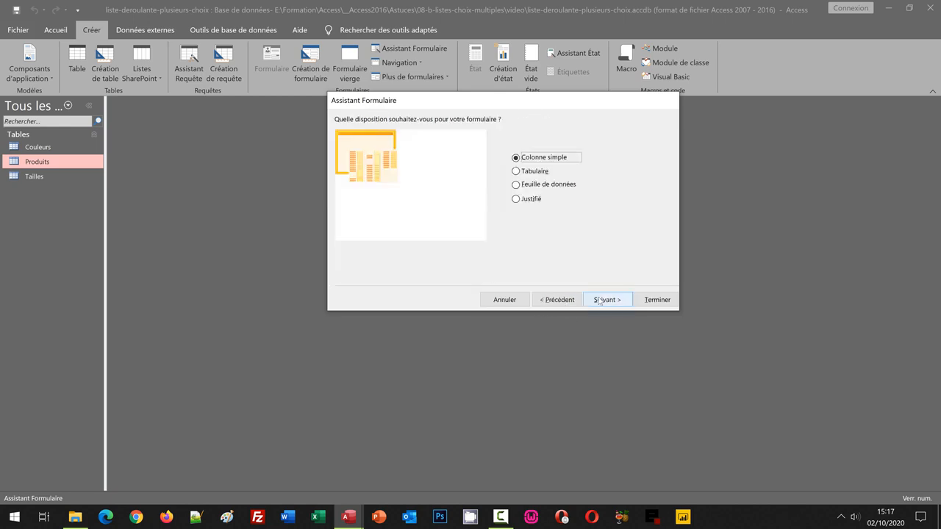
pyautogui.click(531, 173)
pyautogui.click(602, 300)
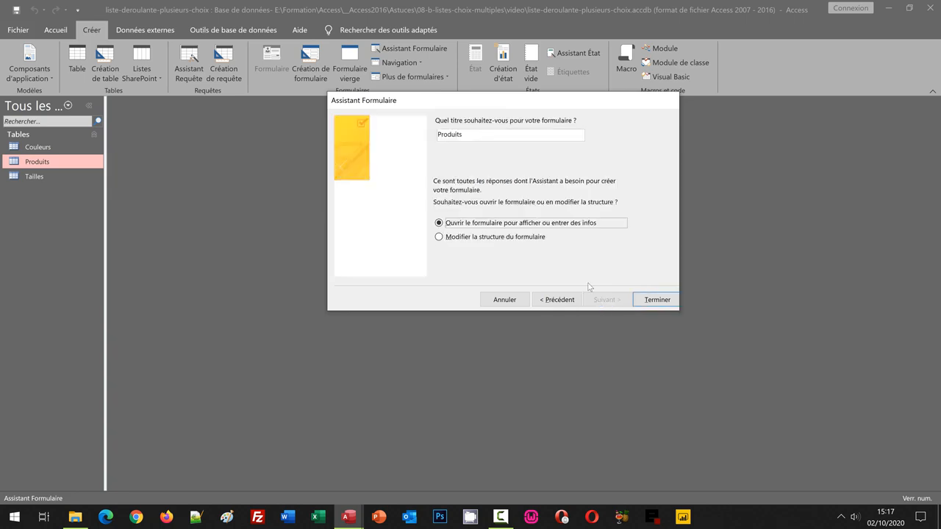
pyautogui.click(475, 135)
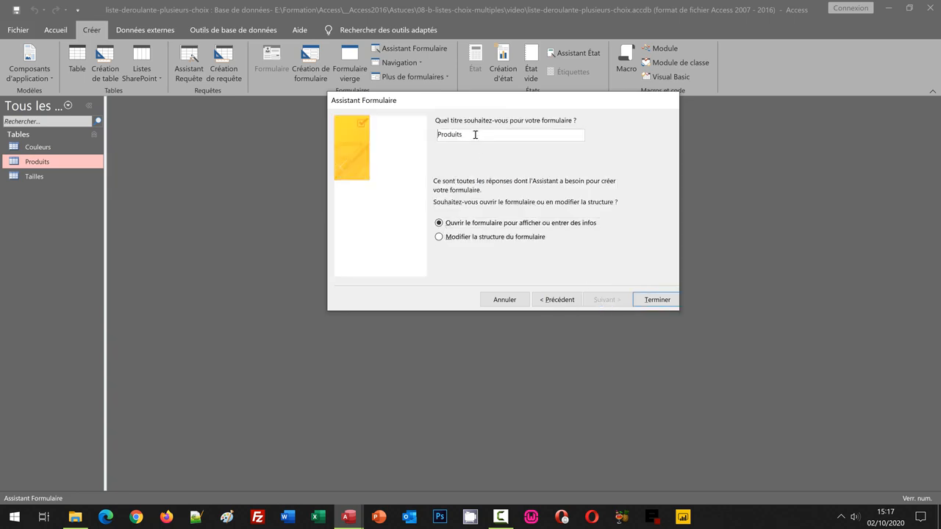
pyautogui.press('Home')
pyautogui.write('F_')
pyautogui.click(652, 306)
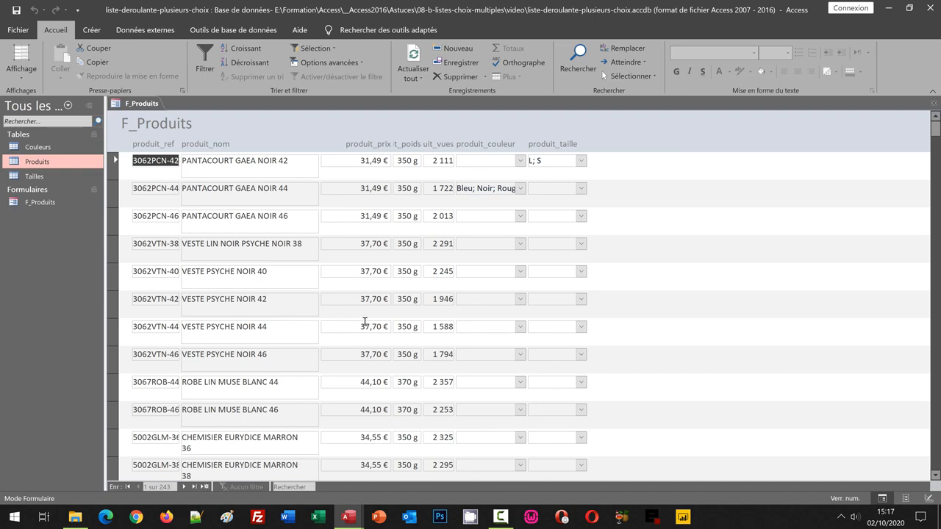
# - Assign the colours Bleu, Noir and Vert to PANTACOURT GAEA NOIR 46 in the F_Produits form
pyautogui.click(522, 216)
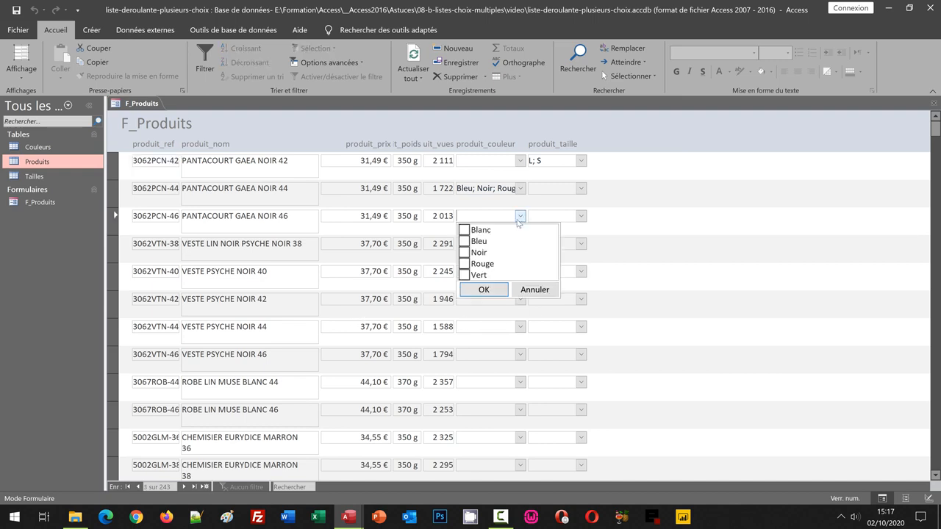
pyautogui.click(464, 241)
pyautogui.click(464, 252)
pyautogui.click(463, 275)
pyautogui.click(482, 290)
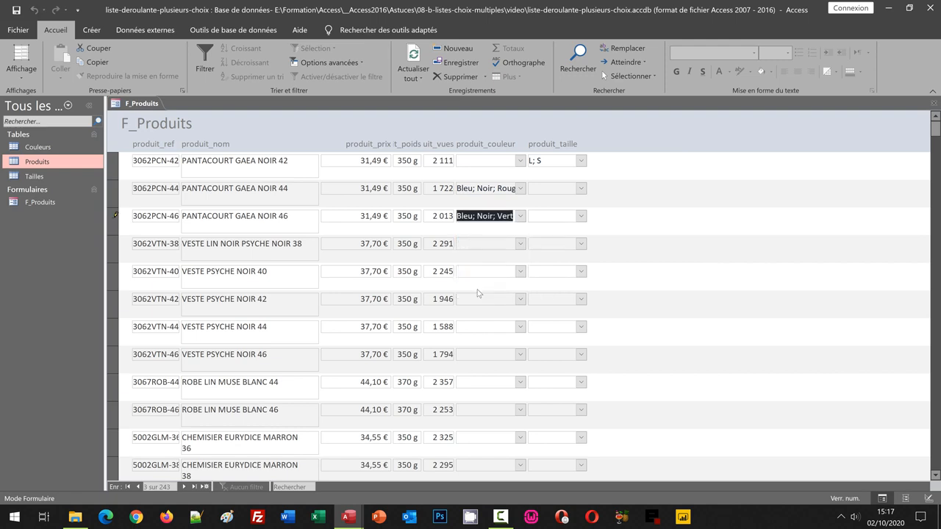
# - Assign the sizes L and S to VESTE LIN NOIR PSYCHE NOIR 38 in the F_Produits form
pyautogui.click(581, 245)
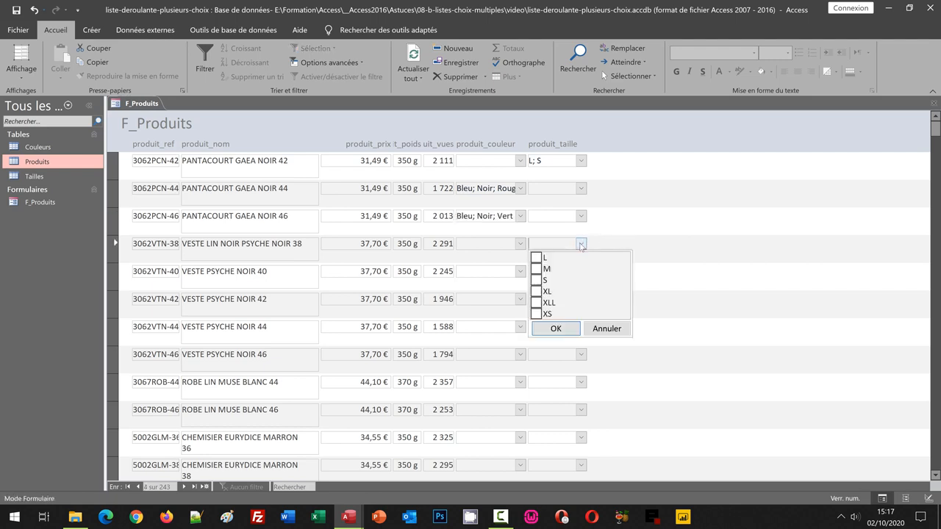
pyautogui.click(536, 258)
pyautogui.click(536, 280)
pyautogui.click(555, 328)
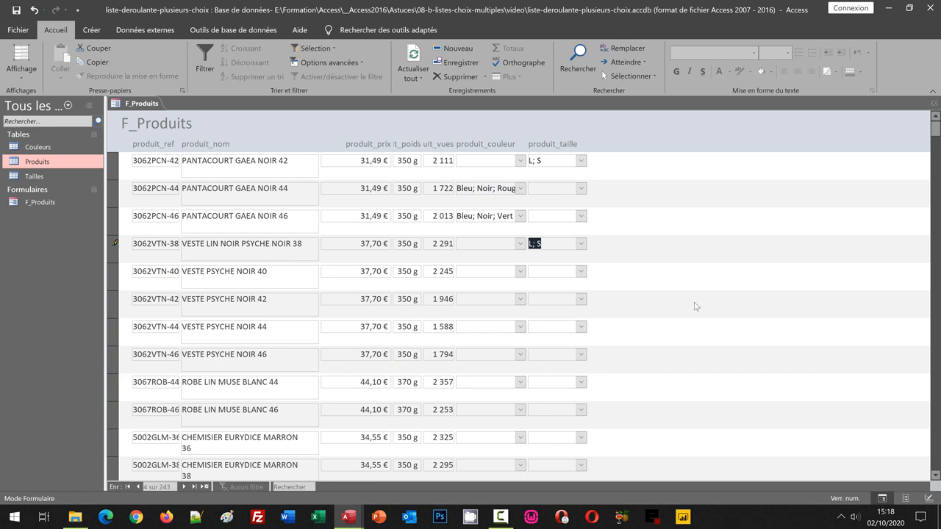